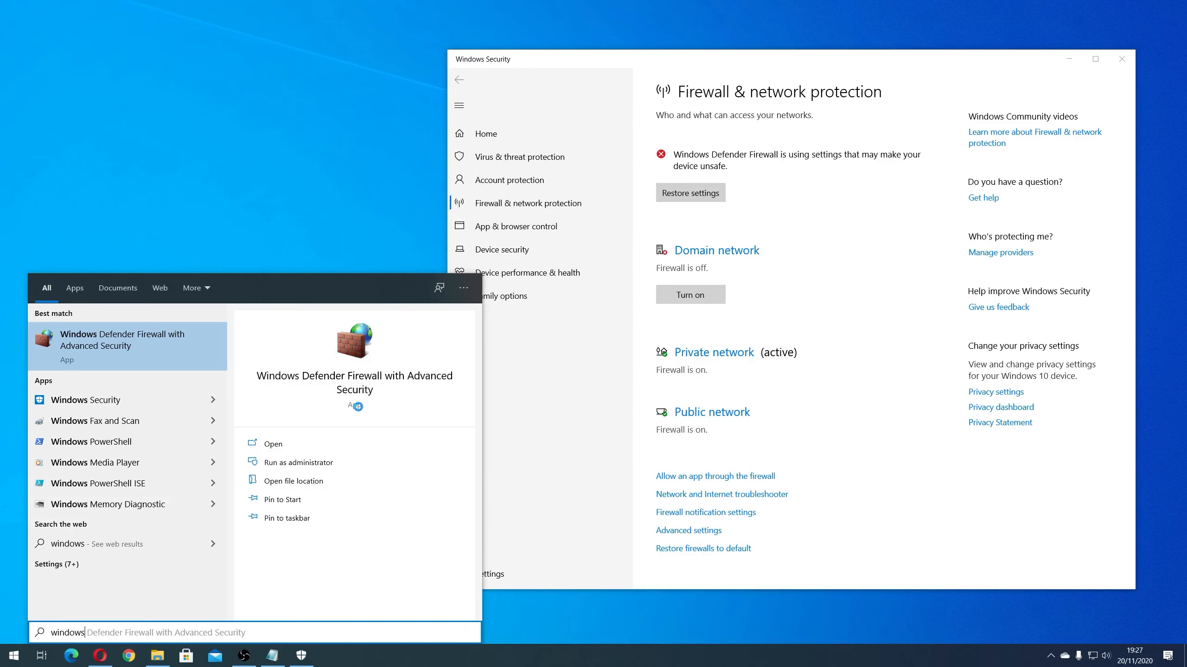
# Step: Search for and open Windows Defender Firewall with Advanced Security, and move its window slightly down the desktop
pyautogui.write('de')
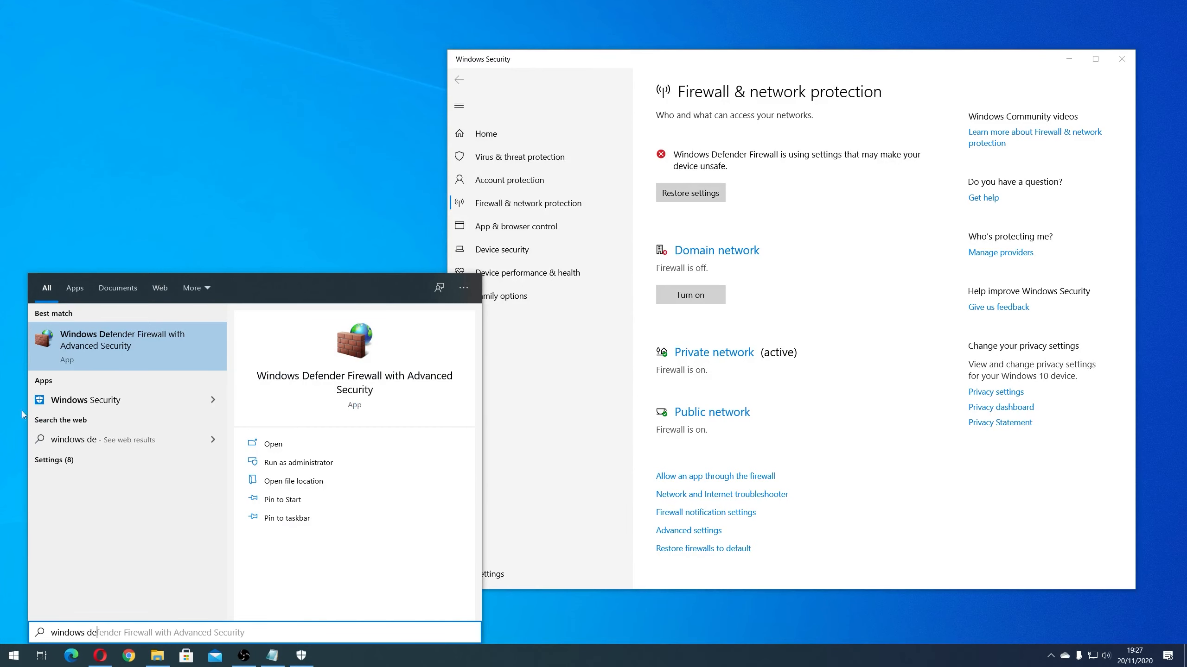
pyautogui.click(71, 338)
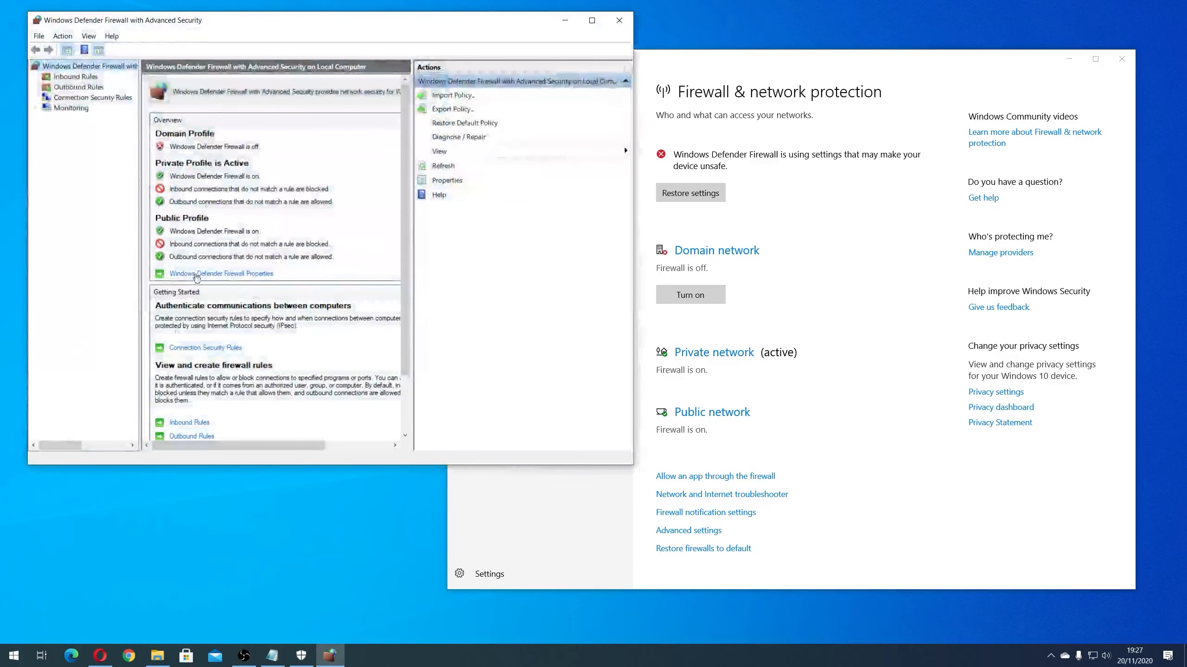
pyautogui.moveTo(233, 20); pyautogui.dragTo(232, 84)
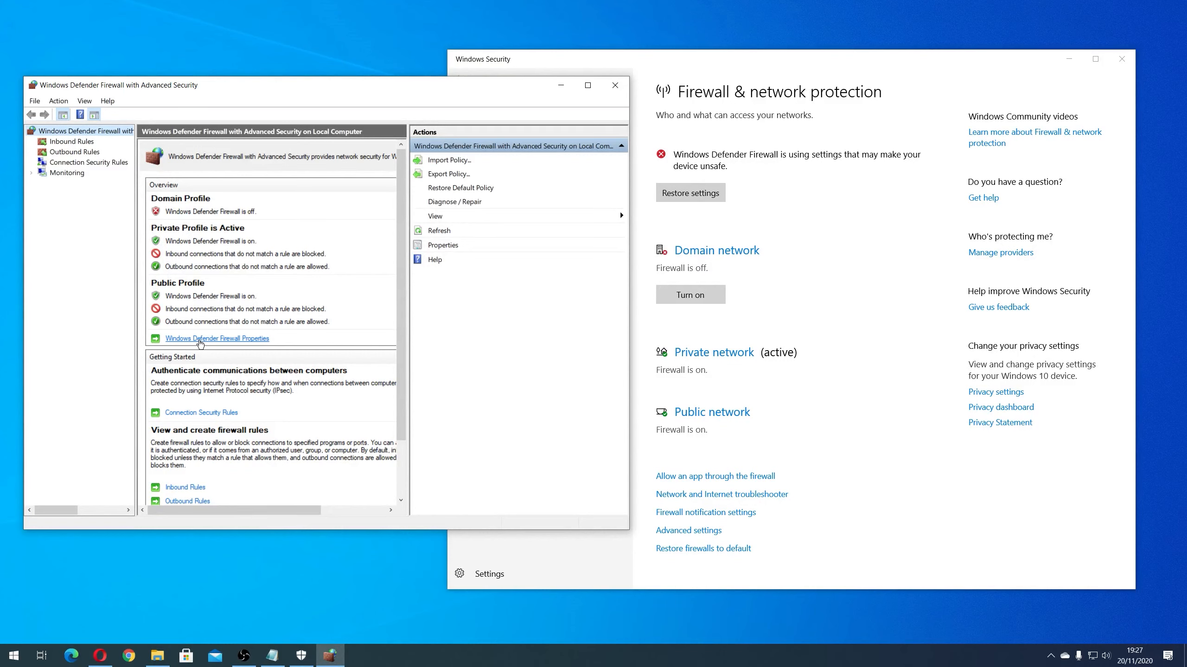
# Step: In the Windows Defender Firewall properties, set the Domain Profile's firewall state to On (recommended)
pyautogui.click(199, 344)
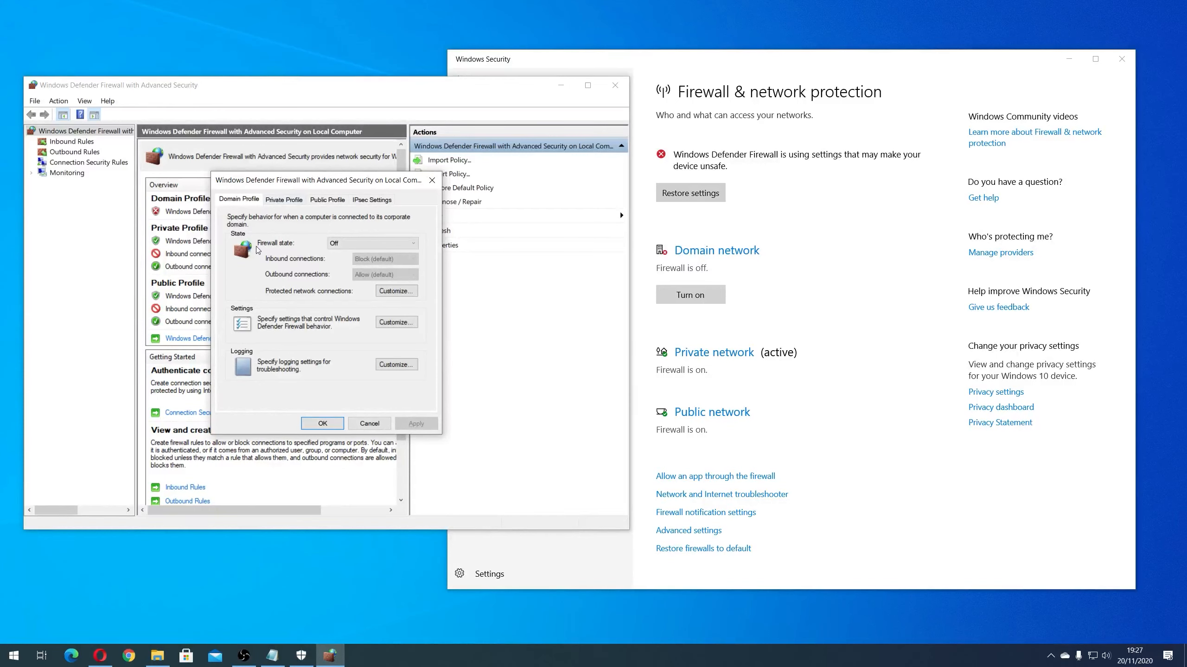
pyautogui.click(359, 249)
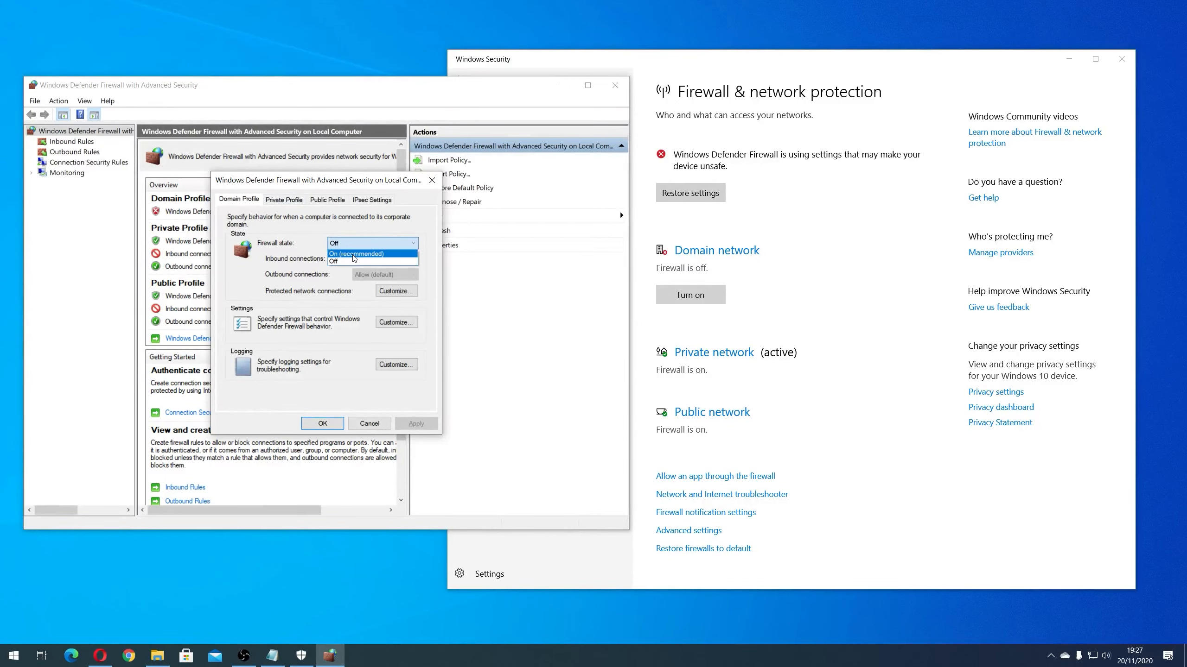
pyautogui.click(354, 258)
# Step: Search Windows for "firewall" and open the Check firewall status page, repositioning its window on the desktop
pyautogui.press('super')
pyautogui.write('fire')
pyautogui.write('wall')
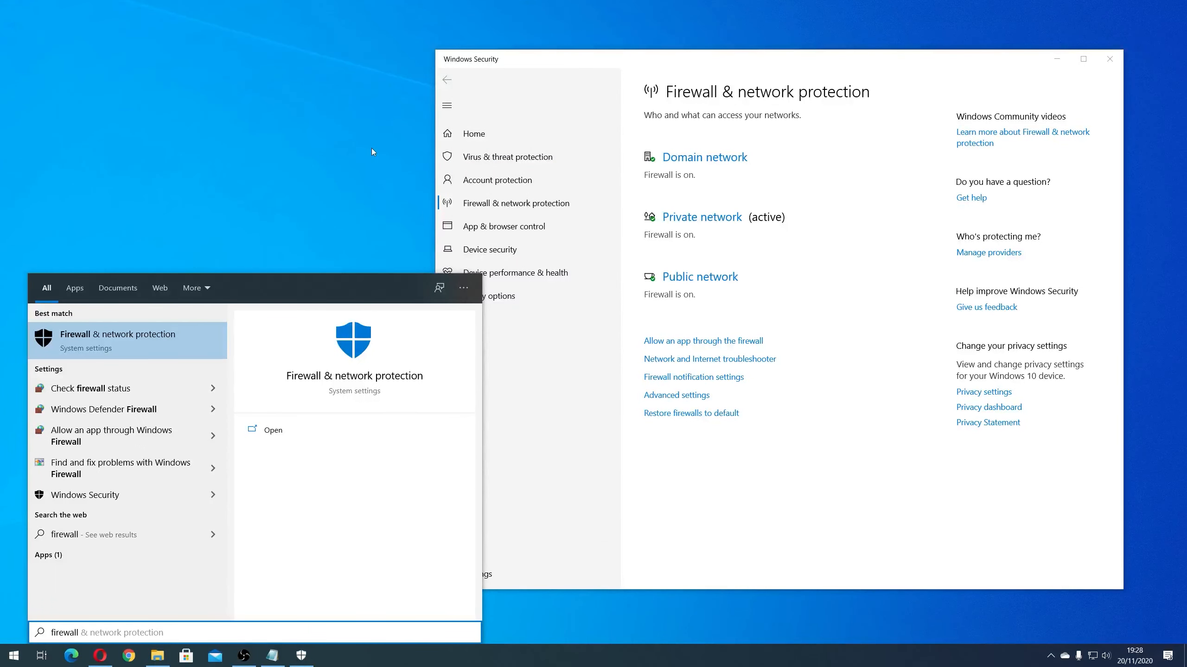
pyautogui.click(120, 389)
pyautogui.moveTo(504, 202); pyautogui.dragTo(357, 178)
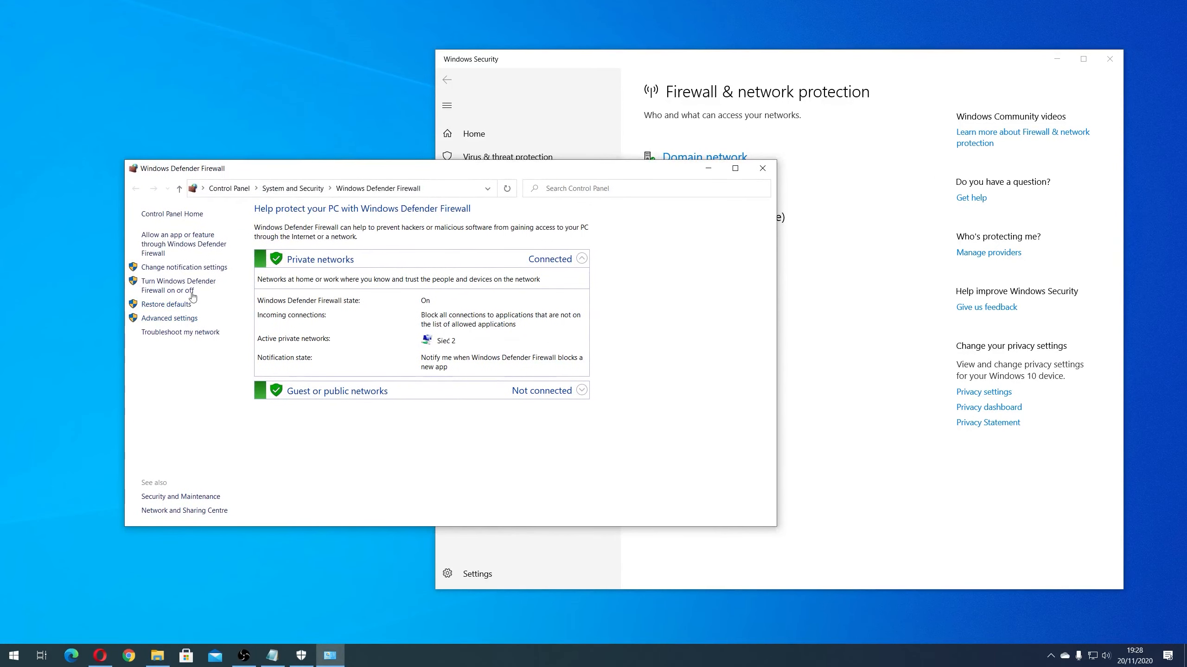
# Step: Turn off Windows Defender Firewall for both private and public networks and apply the settings
pyautogui.click(170, 282)
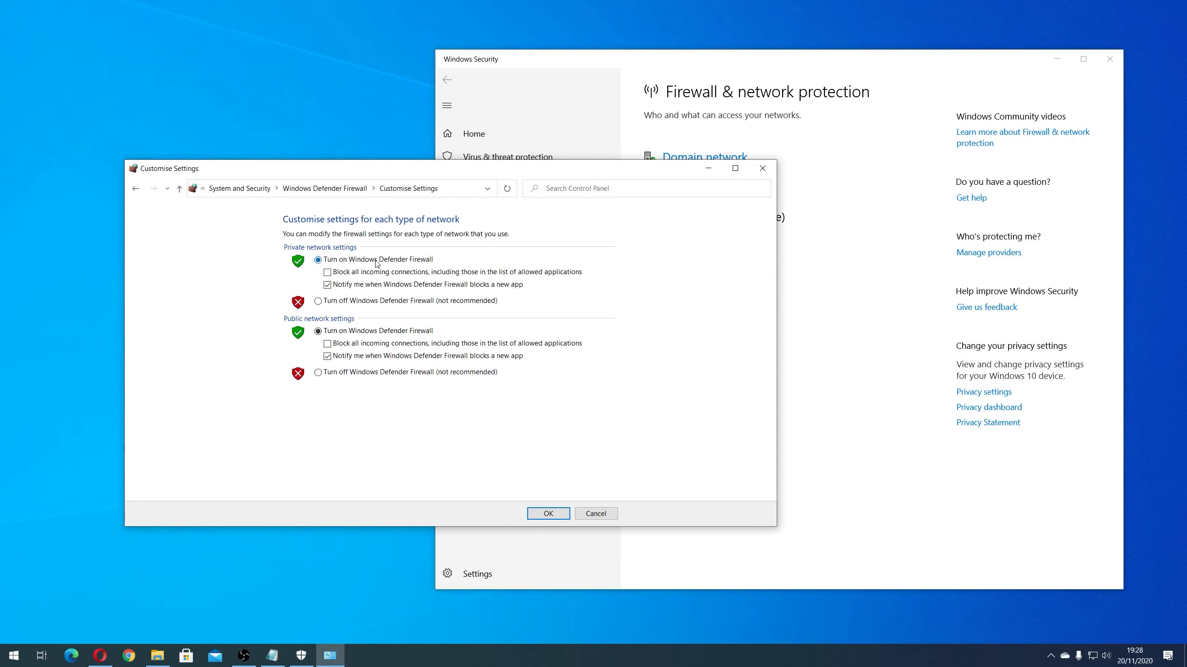
pyautogui.click(318, 302)
pyautogui.click(318, 372)
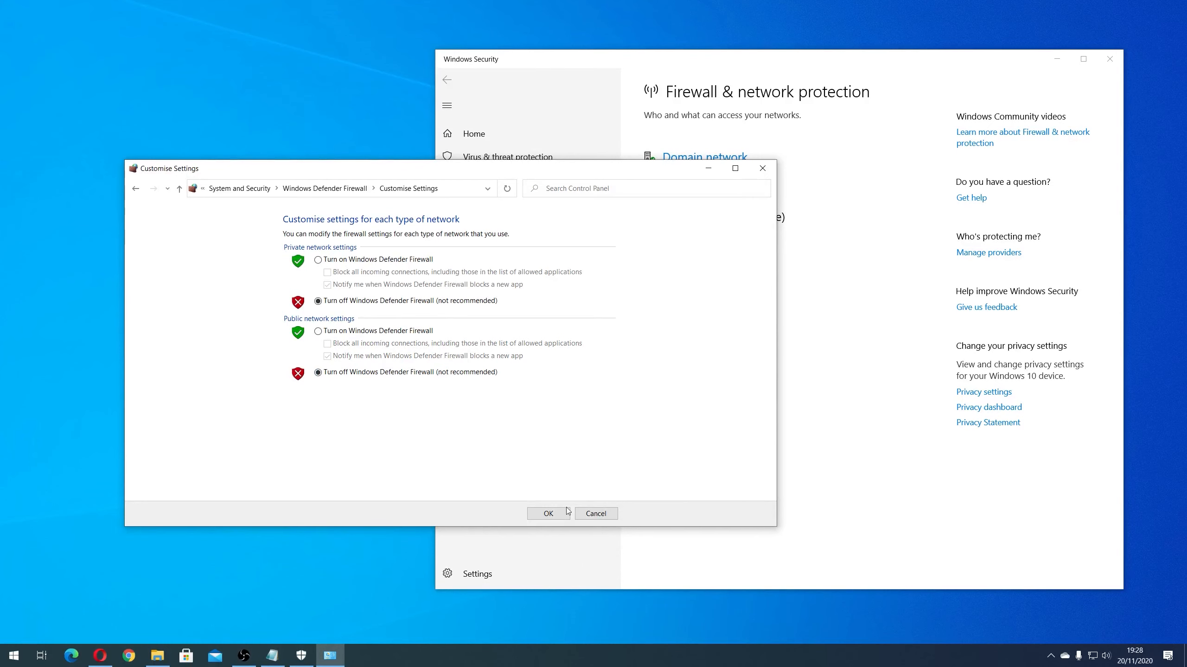
pyautogui.click(548, 513)
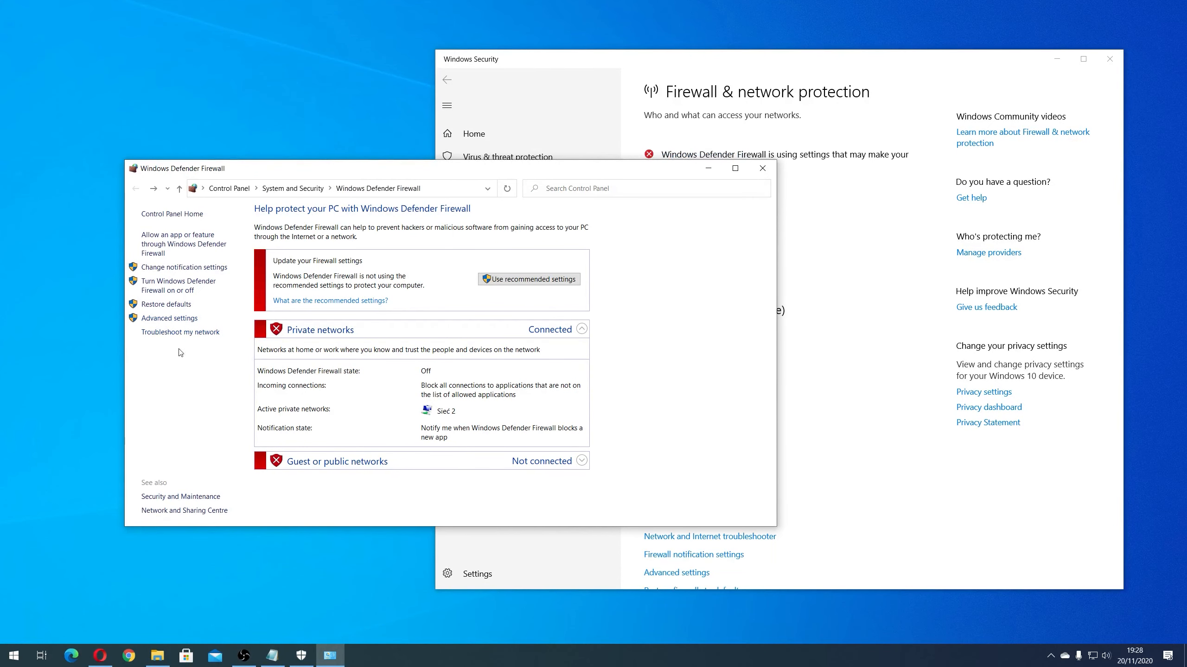
# Step: Turn Windows Defender Firewall back on for both private and public networks, and minimize the firewall status window
pyautogui.click(174, 290)
pyautogui.click(317, 259)
pyautogui.click(318, 331)
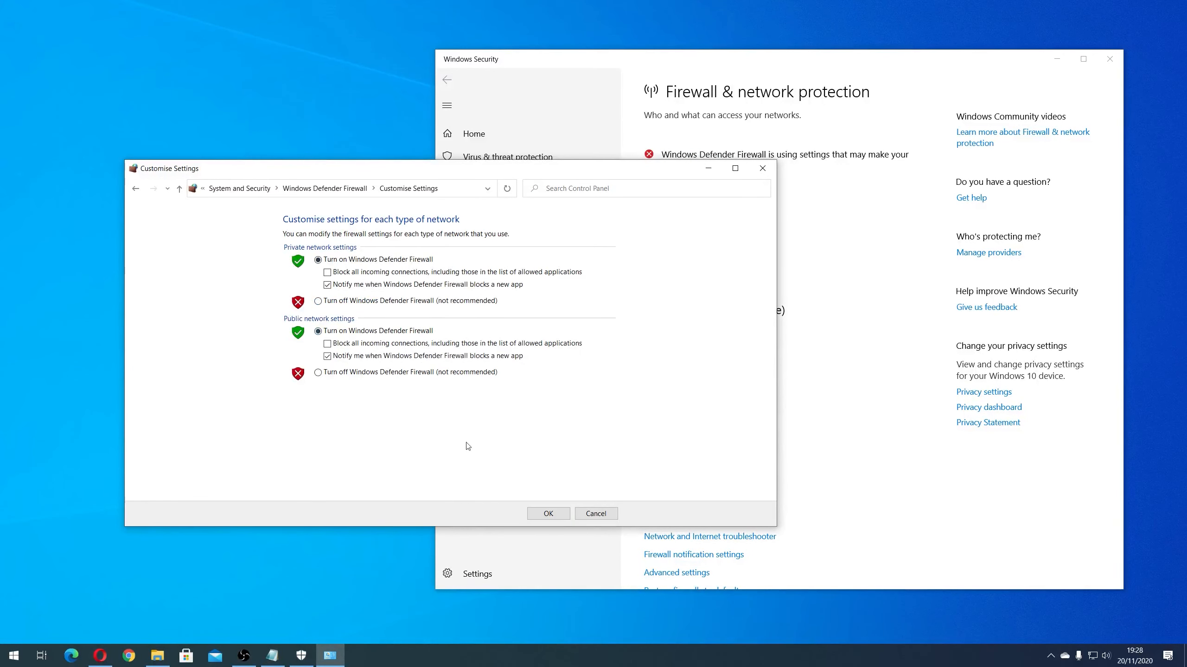
pyautogui.click(545, 514)
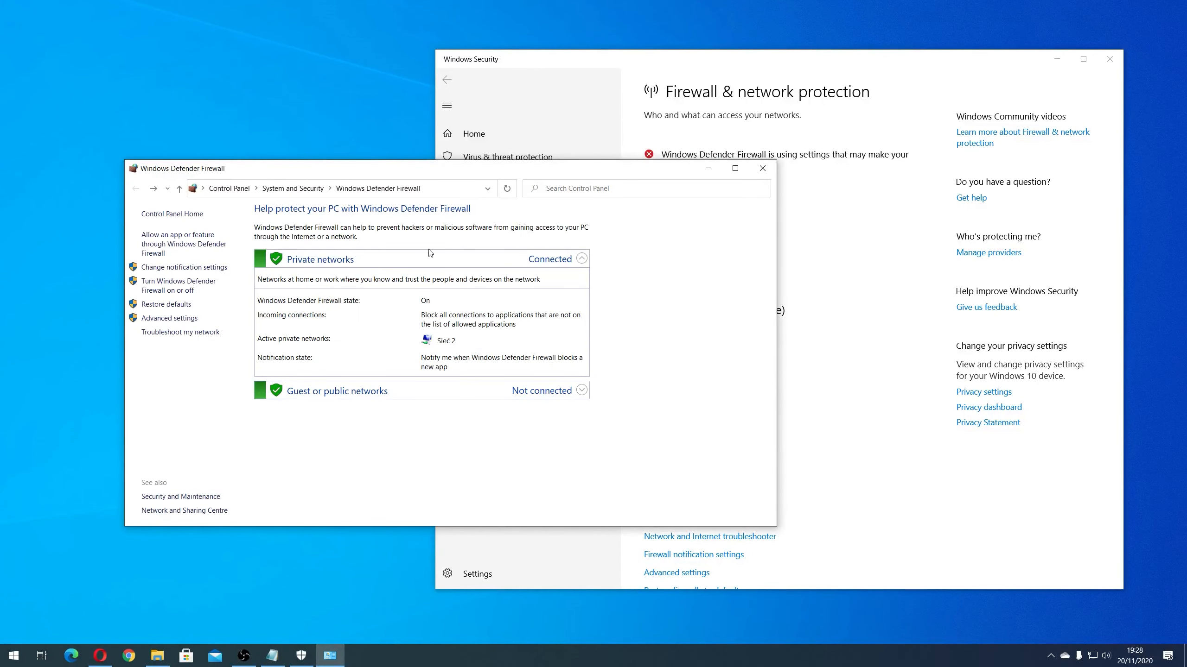
pyautogui.moveTo(573, 173); pyautogui.dragTo(519, 130)
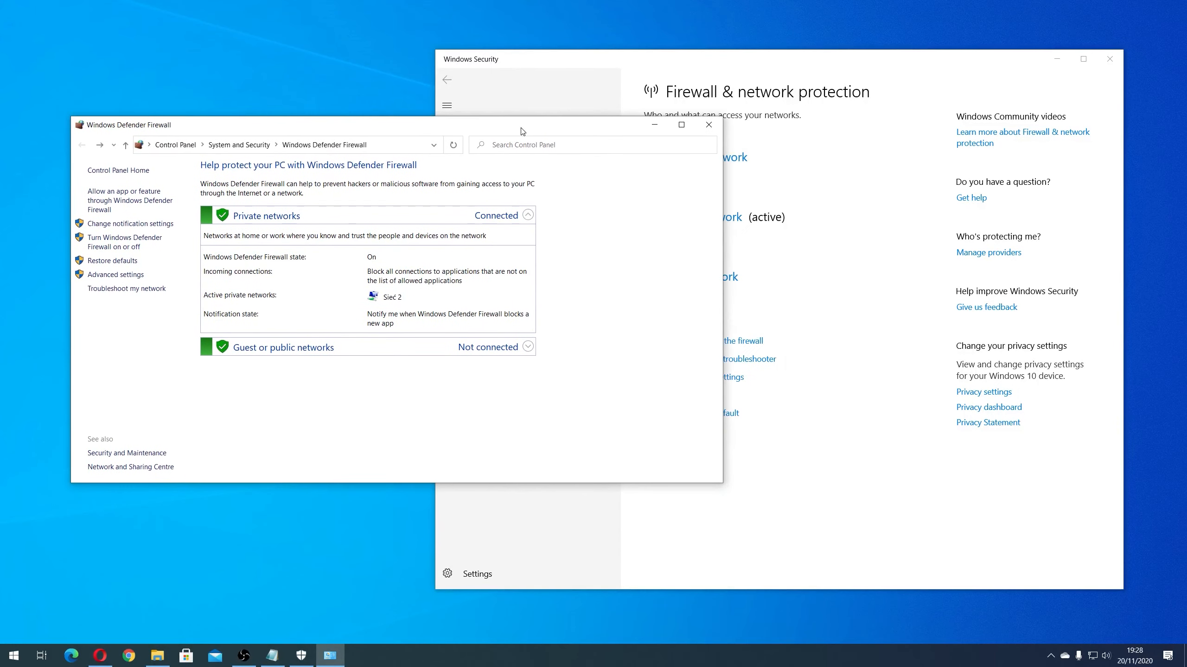
pyautogui.click(654, 126)
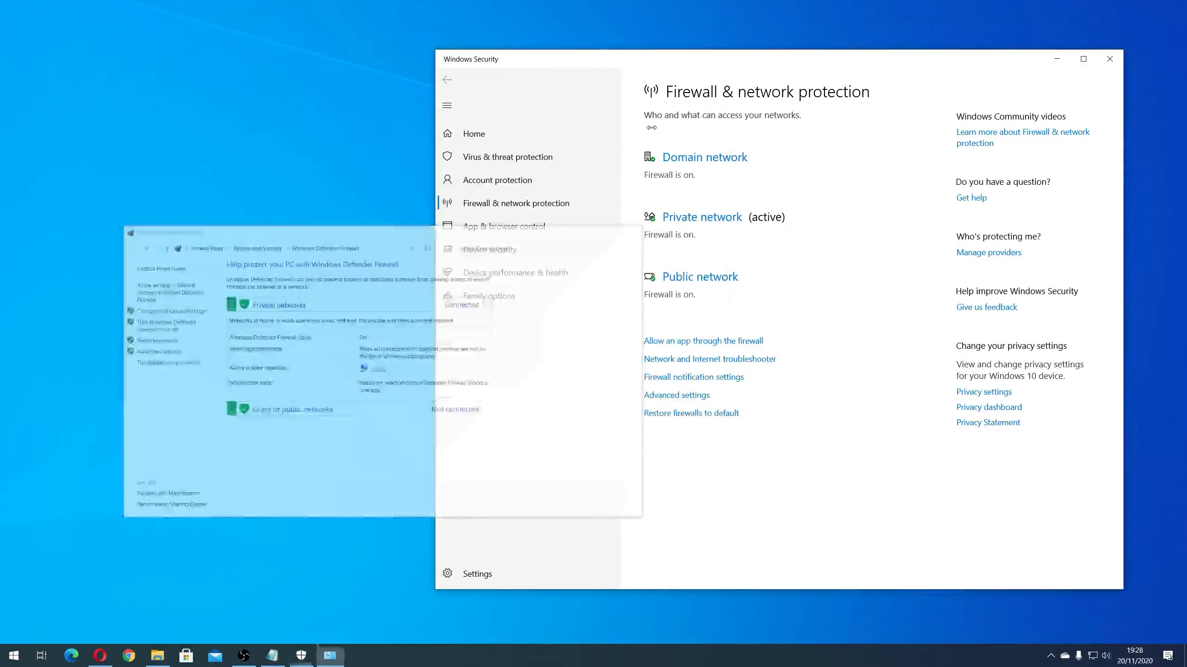
# Step: Examine the list of apps and features allowed through the firewall on private and public networks, and close it
pyautogui.moveTo(621, 63); pyautogui.dragTo(461, 71)
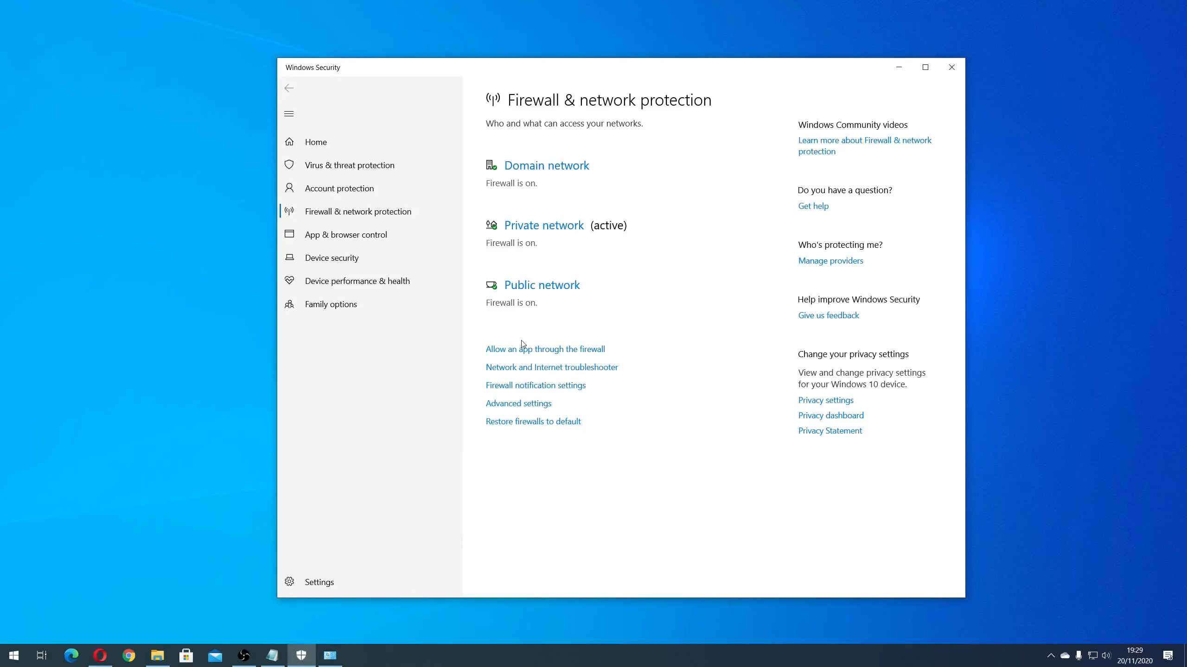
pyautogui.click(518, 352)
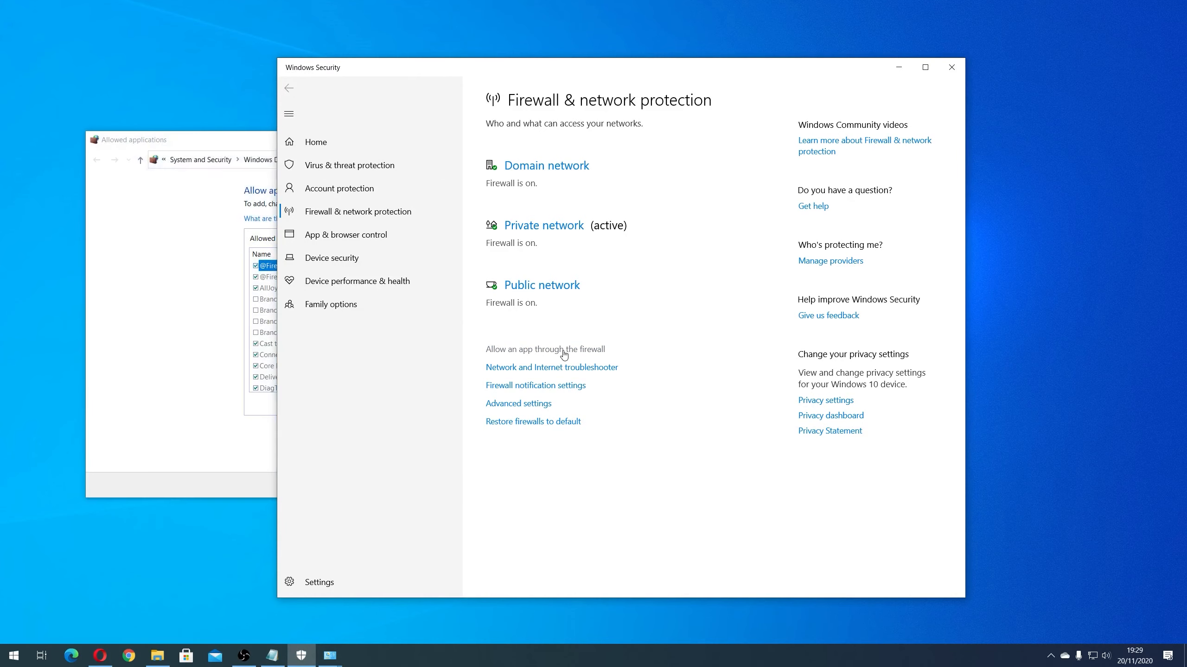
pyautogui.click(252, 144)
pyautogui.moveTo(252, 144); pyautogui.dragTo(325, 178)
pyautogui.scroll(-12, 512, 355)
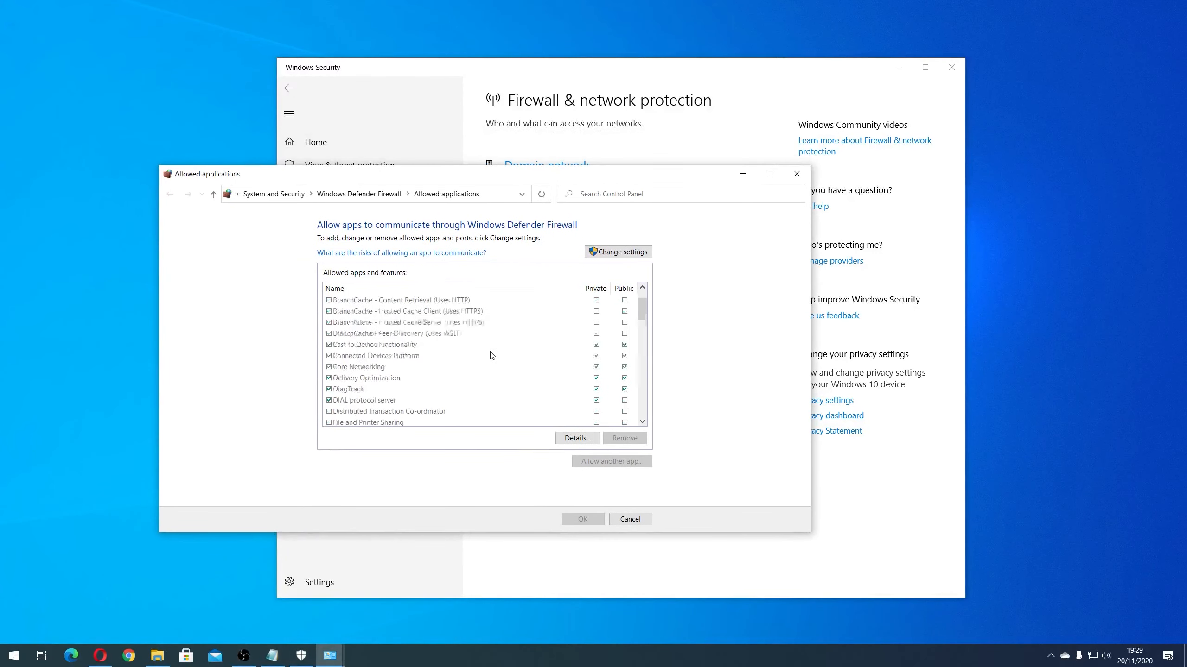
pyautogui.scroll(-10, 491, 355)
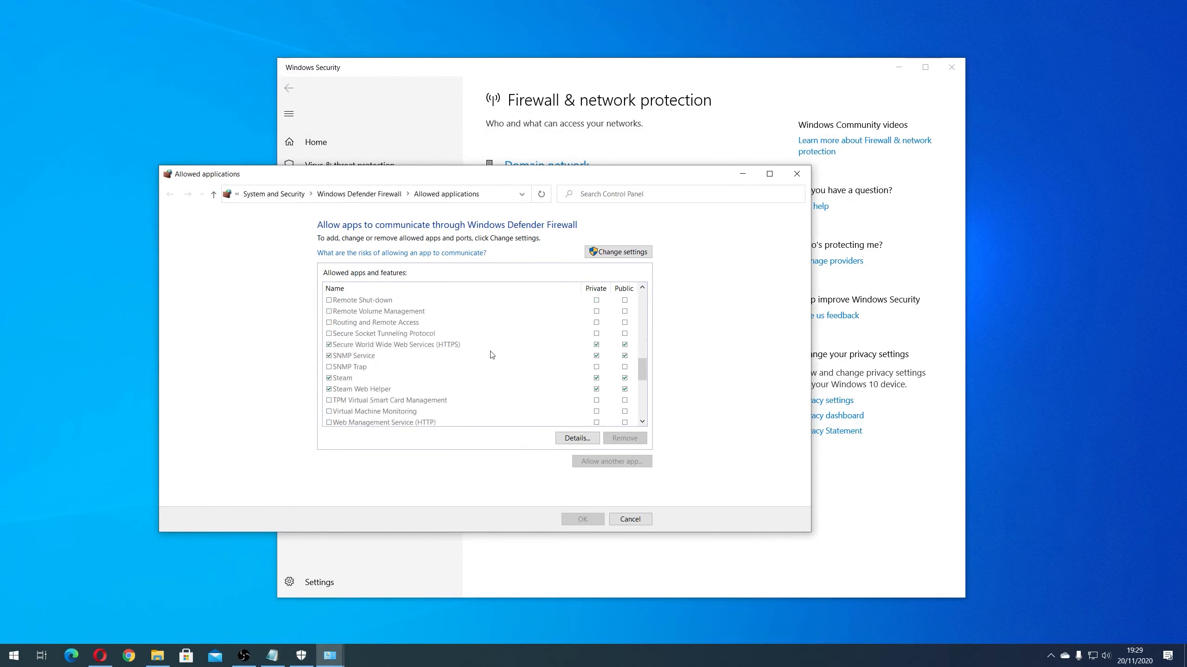
pyautogui.scroll(10, 491, 355)
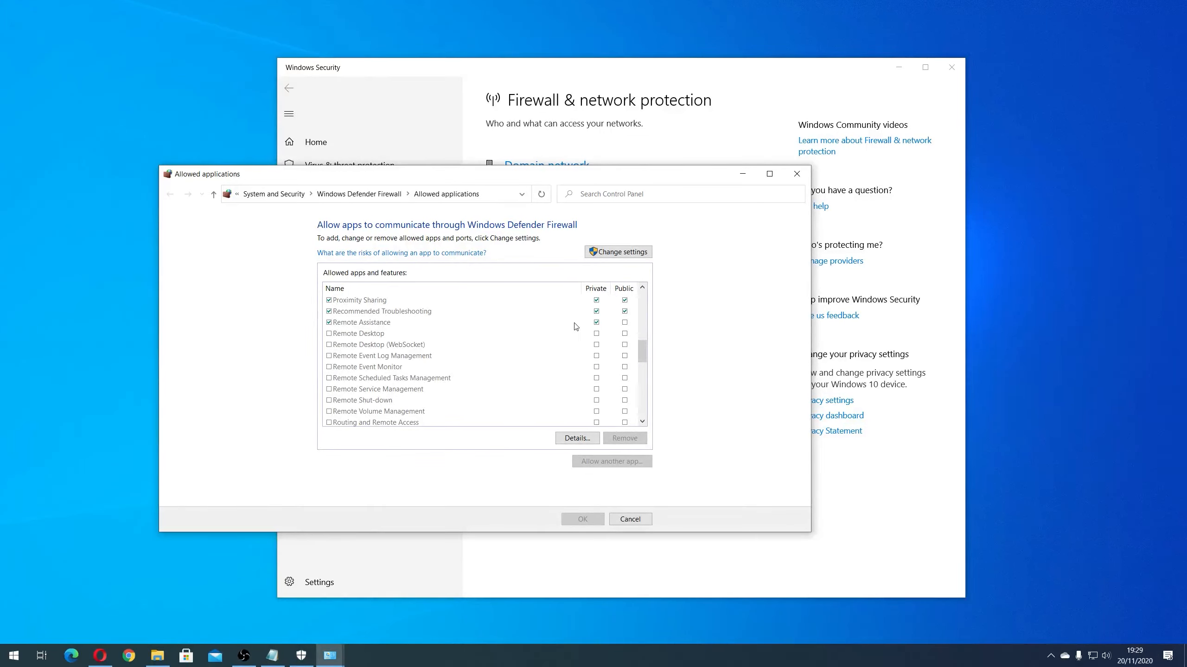
pyautogui.scroll(10, 612, 338)
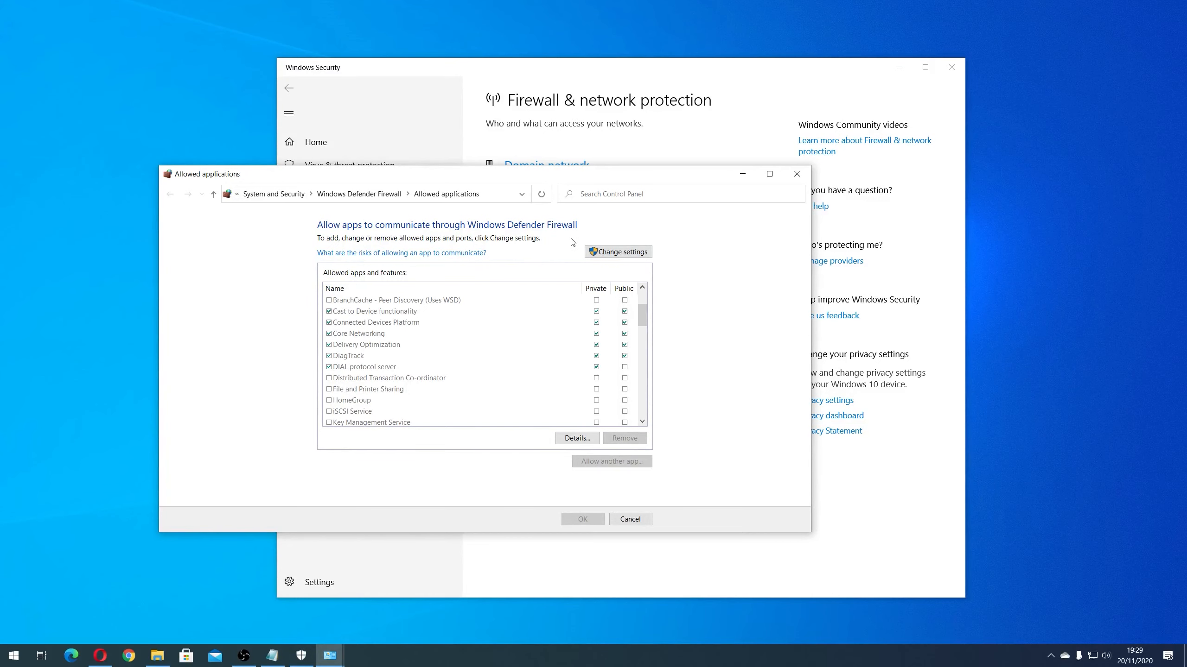
pyautogui.click(796, 173)
pyautogui.moveTo(641, 77); pyautogui.dragTo(605, 76)
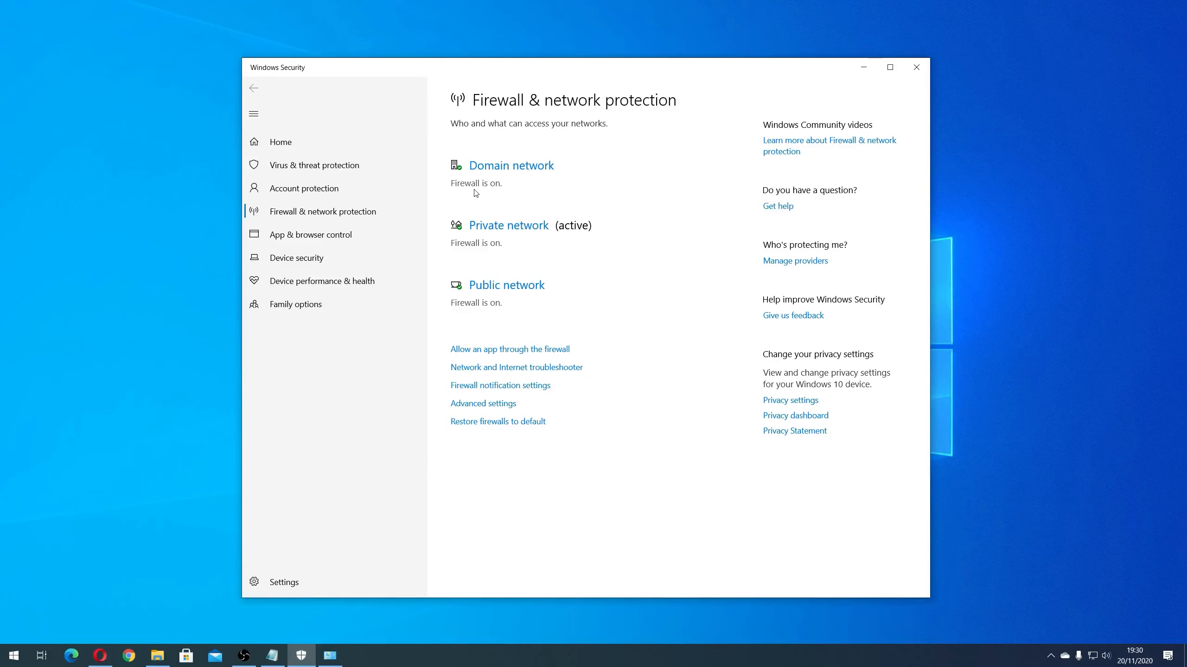
# Step: Search Windows for Registry Editor and open it
pyautogui.press('super')
pyautogui.write('re')
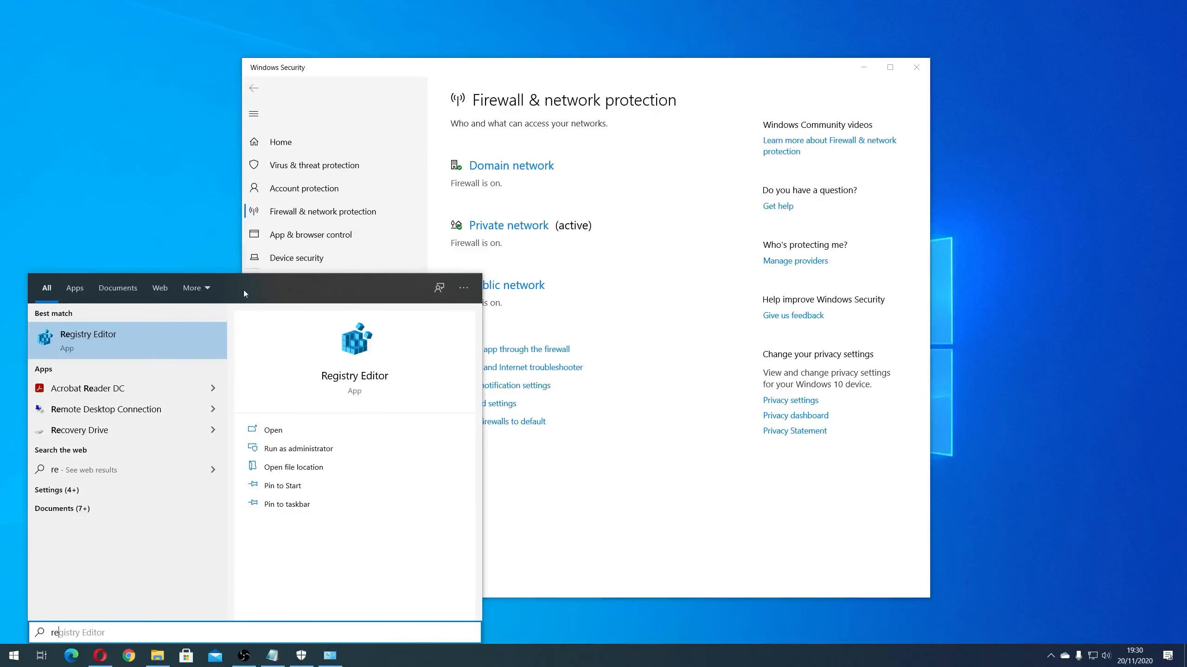
pyautogui.click(122, 345)
# Step: Go to the registry key HKEY_LOCAL_MACHINE\SOFTWARE\Policies\Microsoft\Windows Defender and select it
pyautogui.click(122, 207)
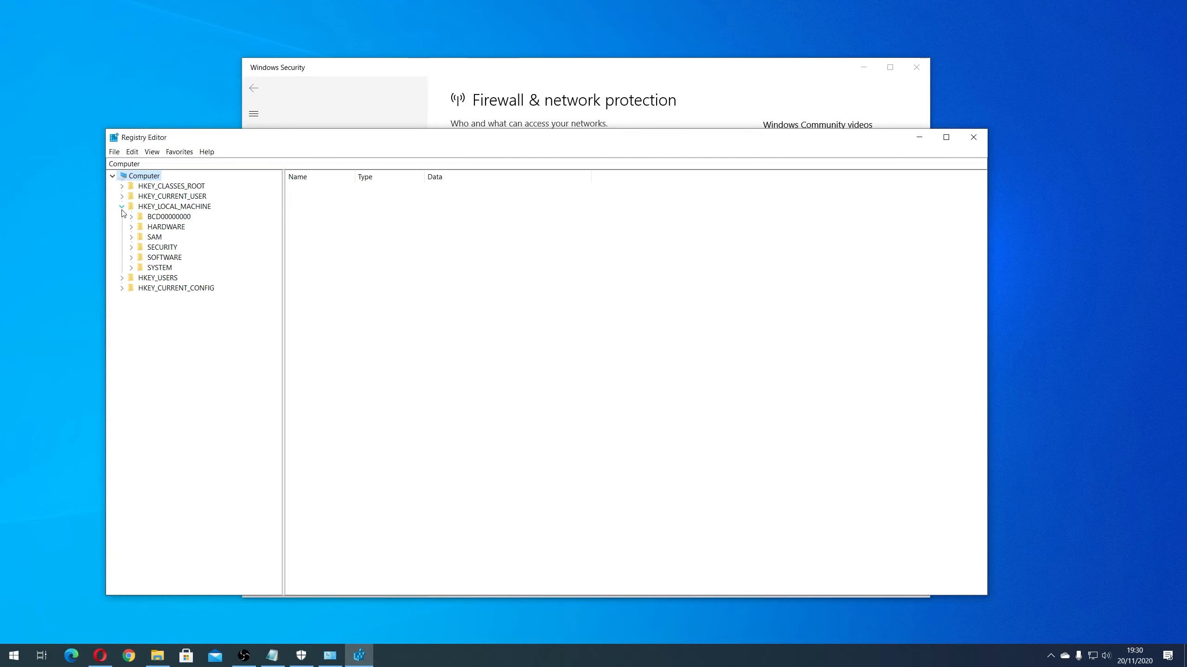
pyautogui.click(132, 258)
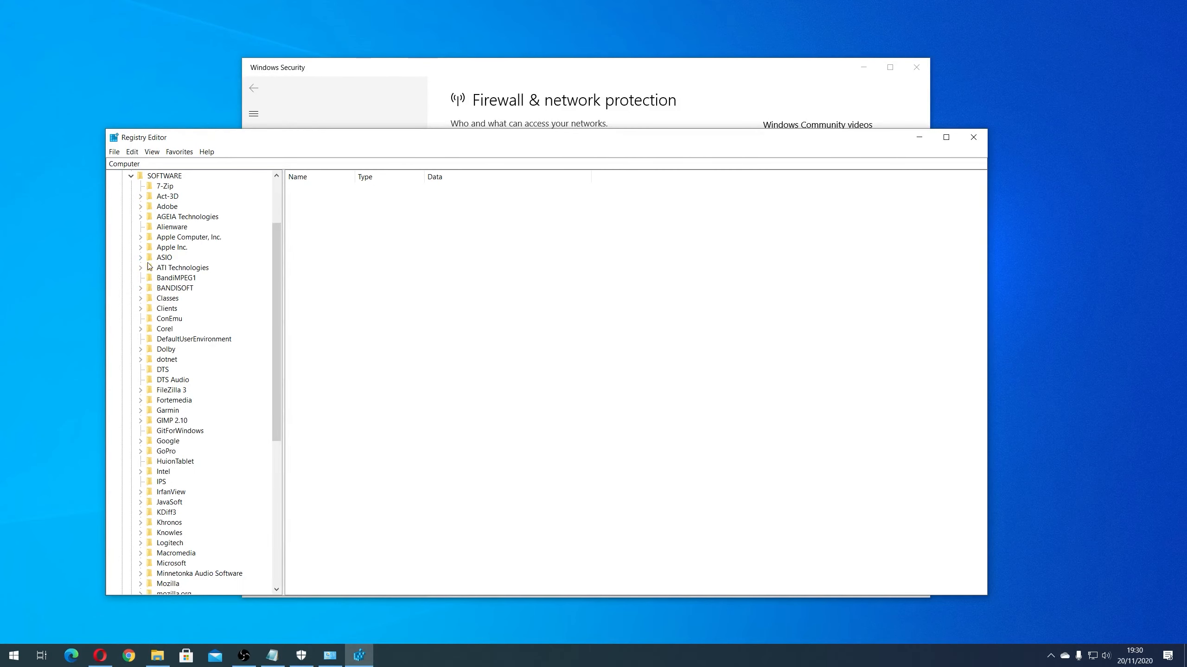
pyautogui.scroll(-6, 156, 355)
pyautogui.scroll(-1, 159, 406)
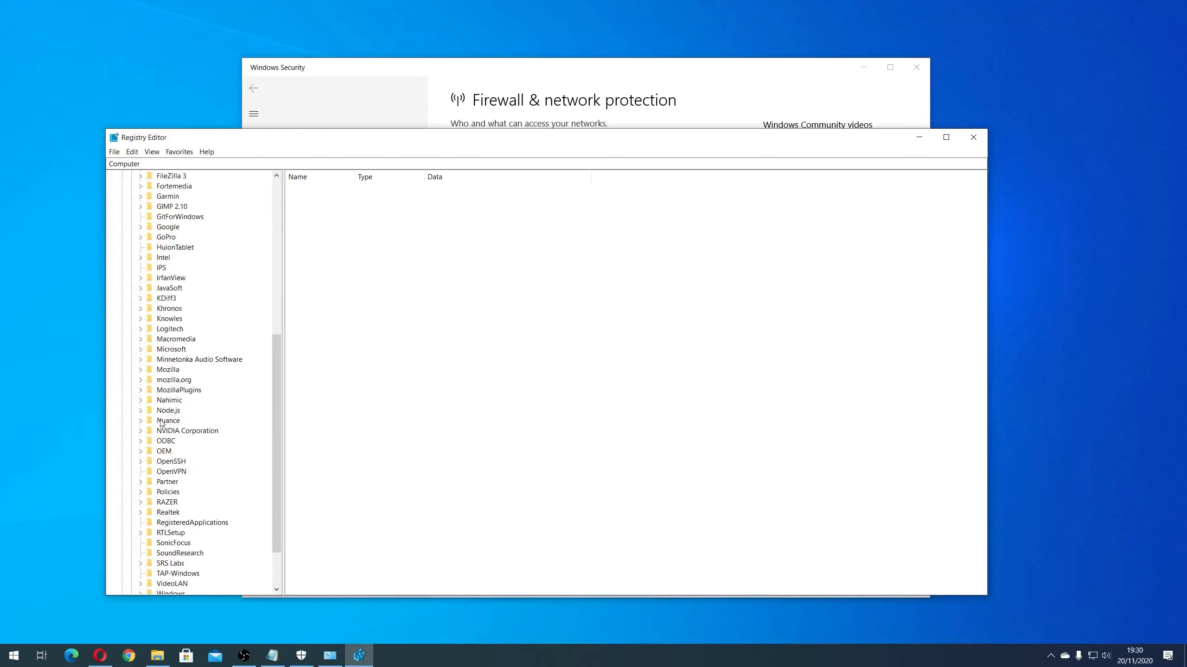
pyautogui.click(140, 492)
pyautogui.scroll(-2, 141, 489)
pyautogui.click(150, 452)
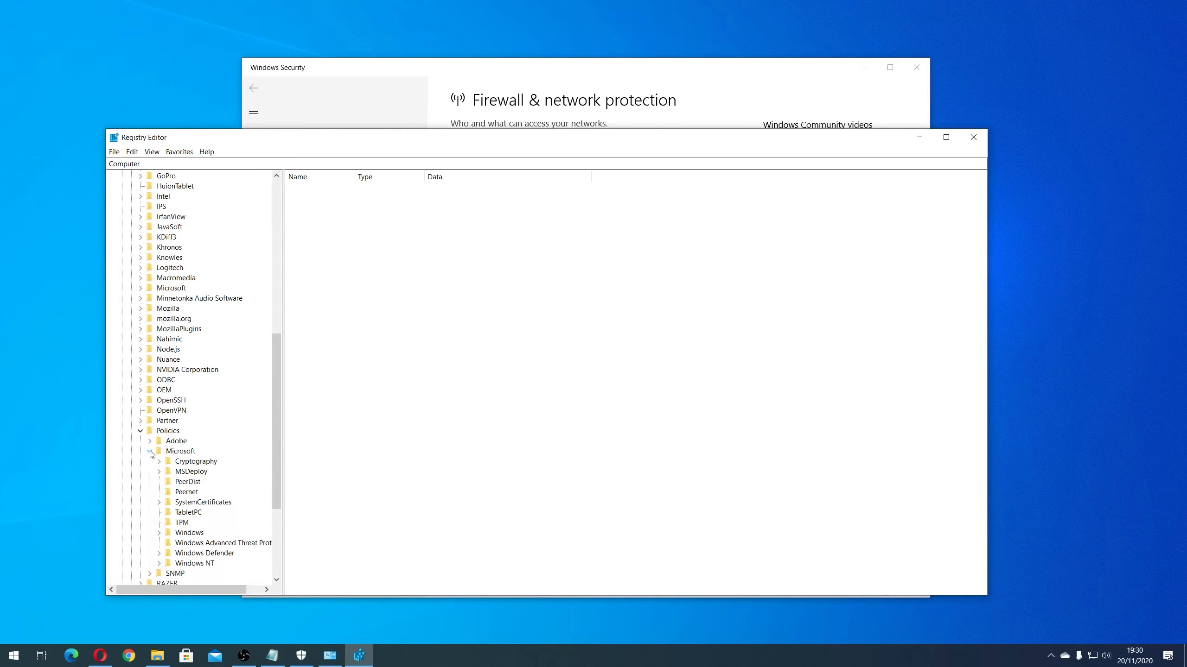
pyautogui.scroll(-2, 226, 438)
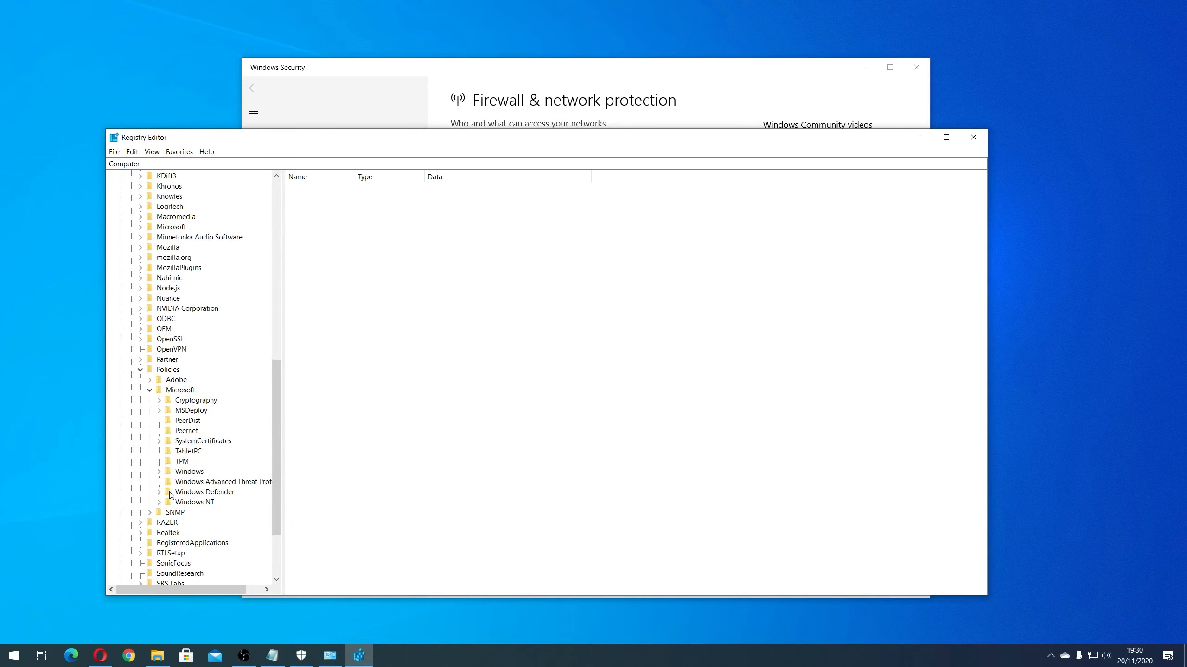
pyautogui.click(160, 492)
pyautogui.scroll(-2, 199, 462)
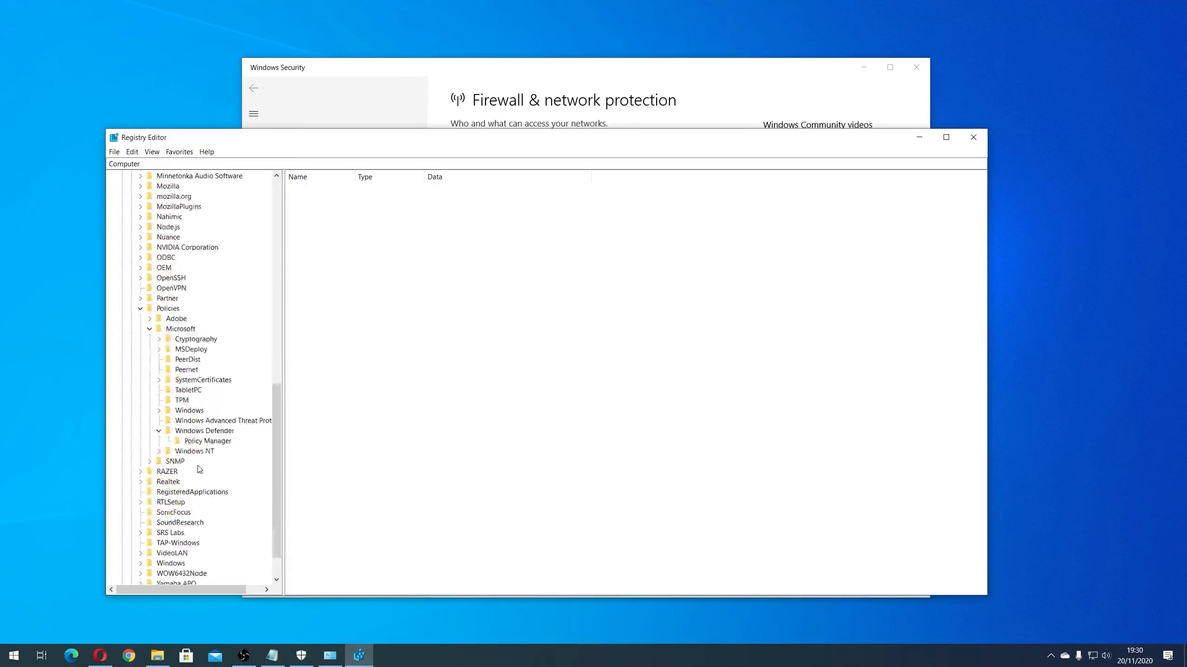
pyautogui.click(193, 432)
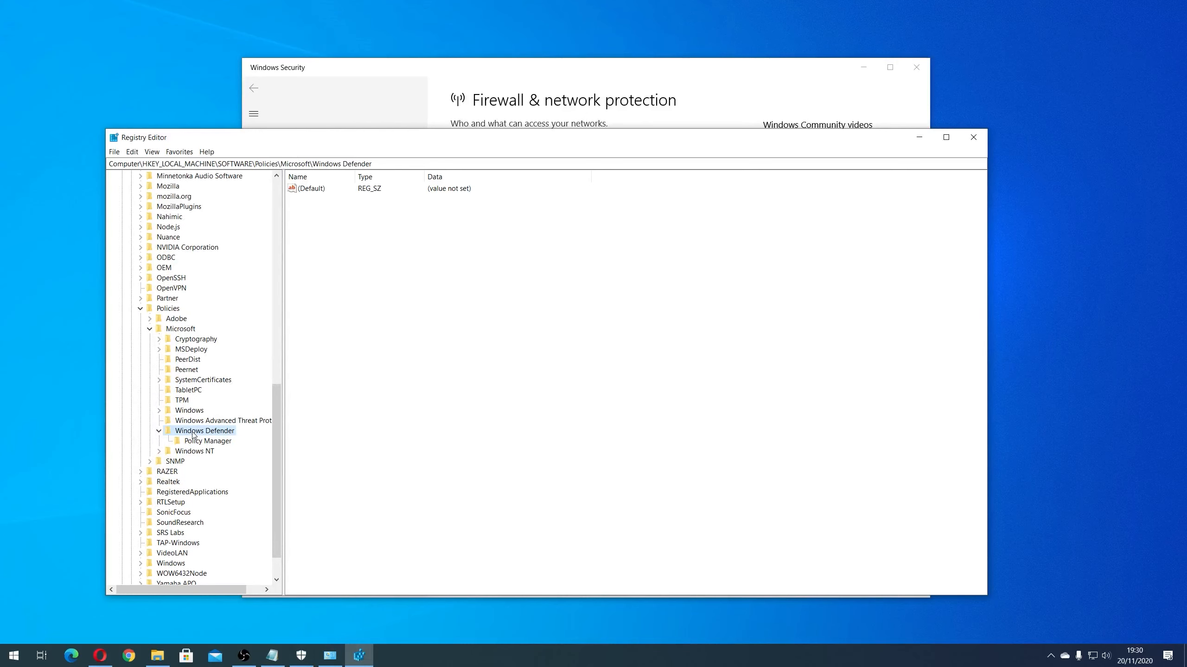
# Step: Create a new DWORD (32-bit) value in the Windows Defender policies key
pyautogui.rightClick(193, 435)
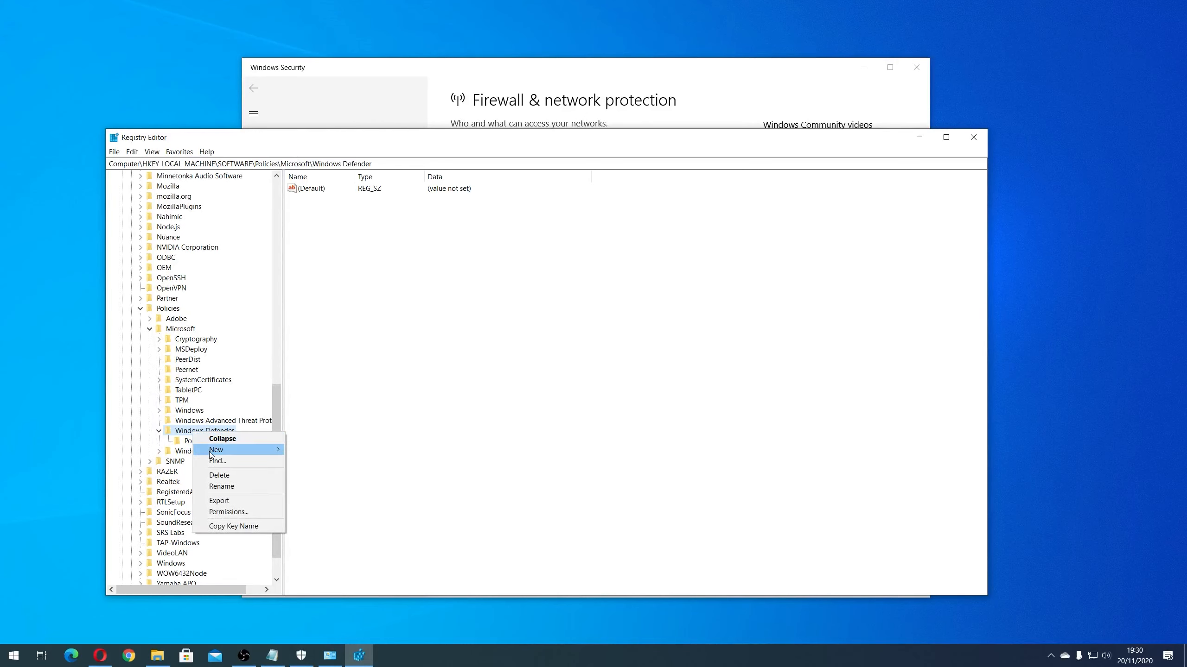
pyautogui.moveTo(213, 451)
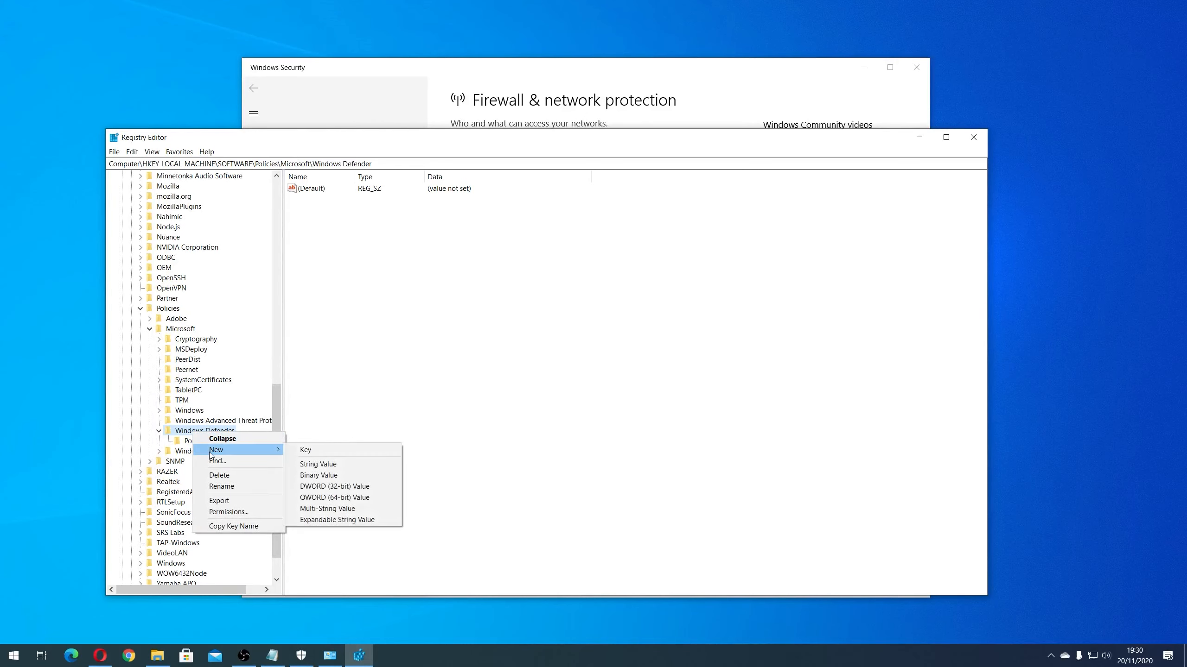
pyautogui.click(321, 487)
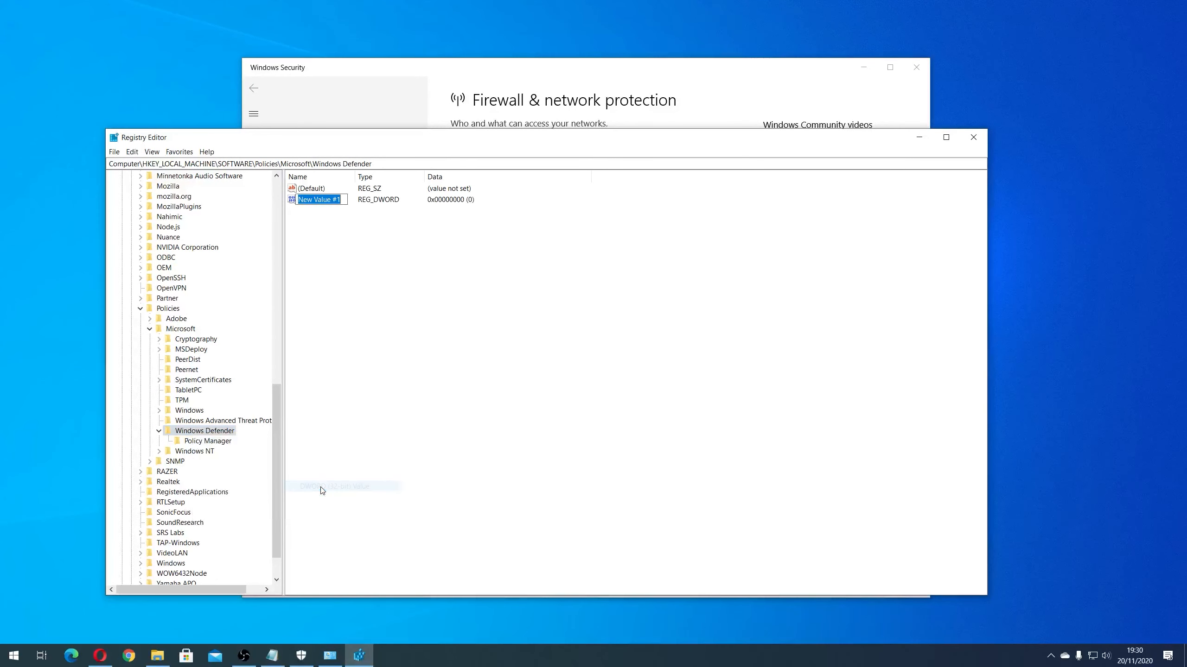